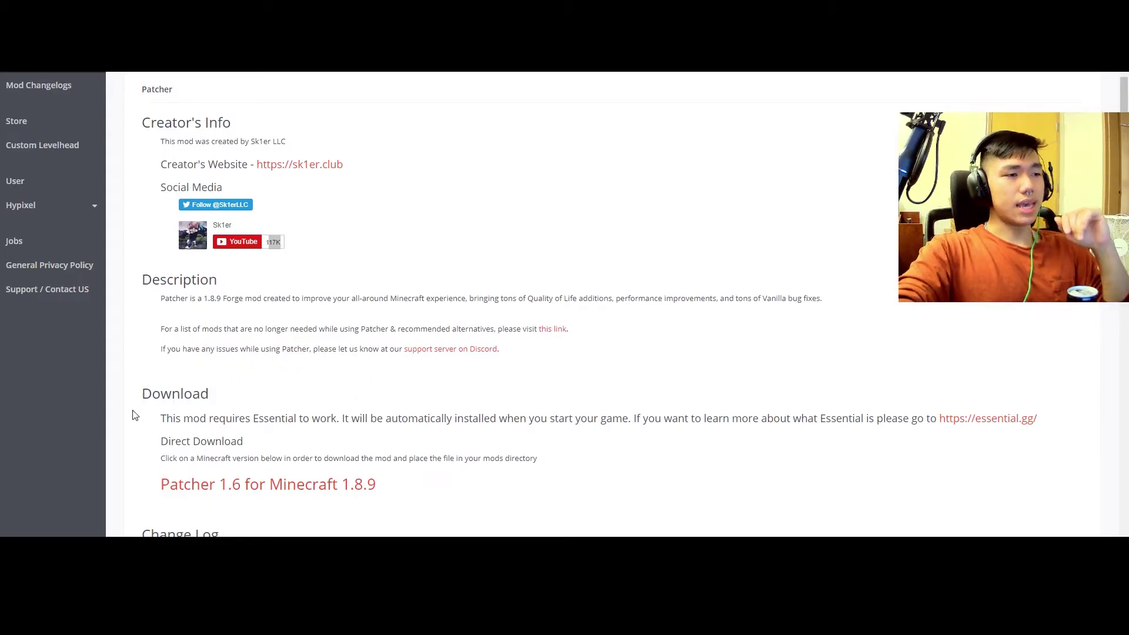
- Highlight the Download heading and Essential requirement on the Patcher page, then clear it
left_click_drag(131, 398, 311, 398)
left_click(310, 396)
left_click_drag(133, 396, 296, 408)
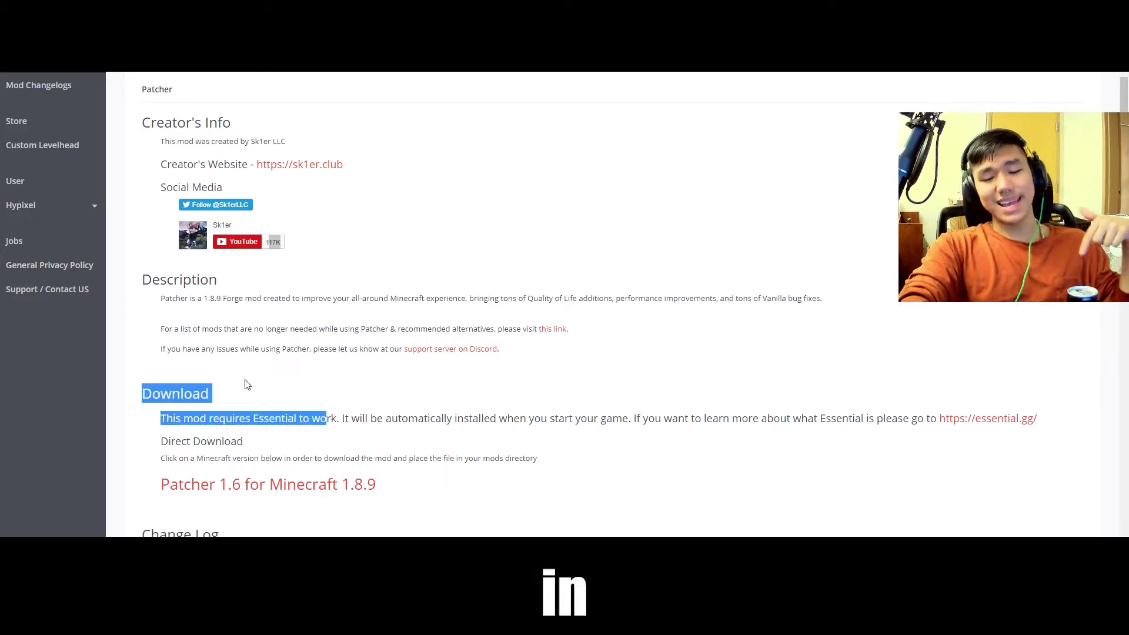
left_click(308, 372)
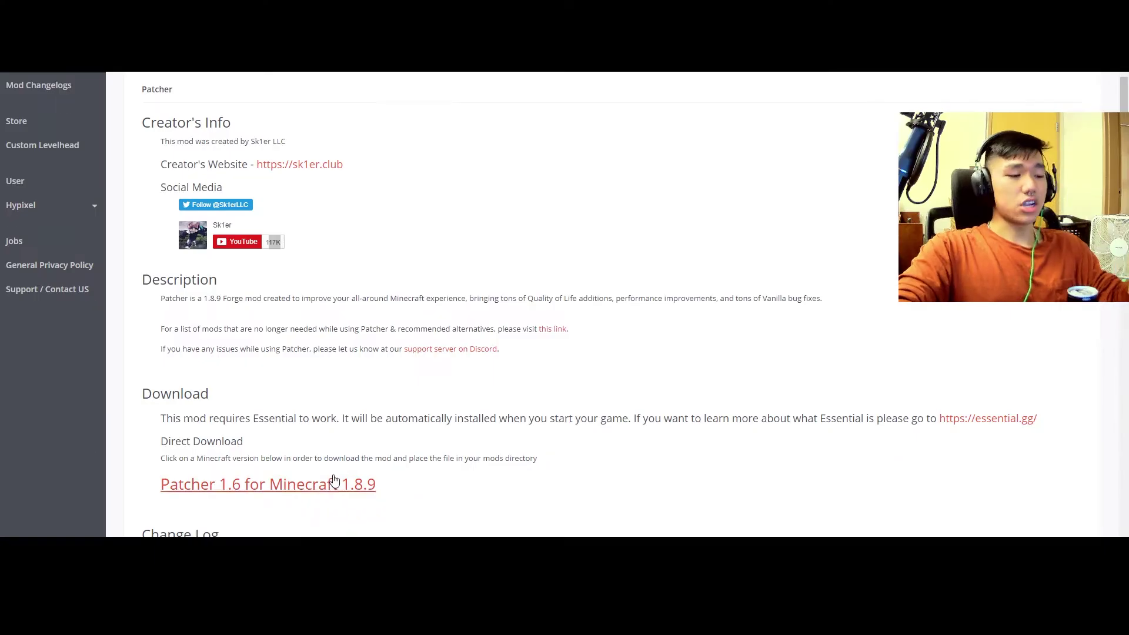
- Open the mods folder in .minecraft under %appdata% from the Run prompt
key("super+r")
type("%appdata%")
key("Return")
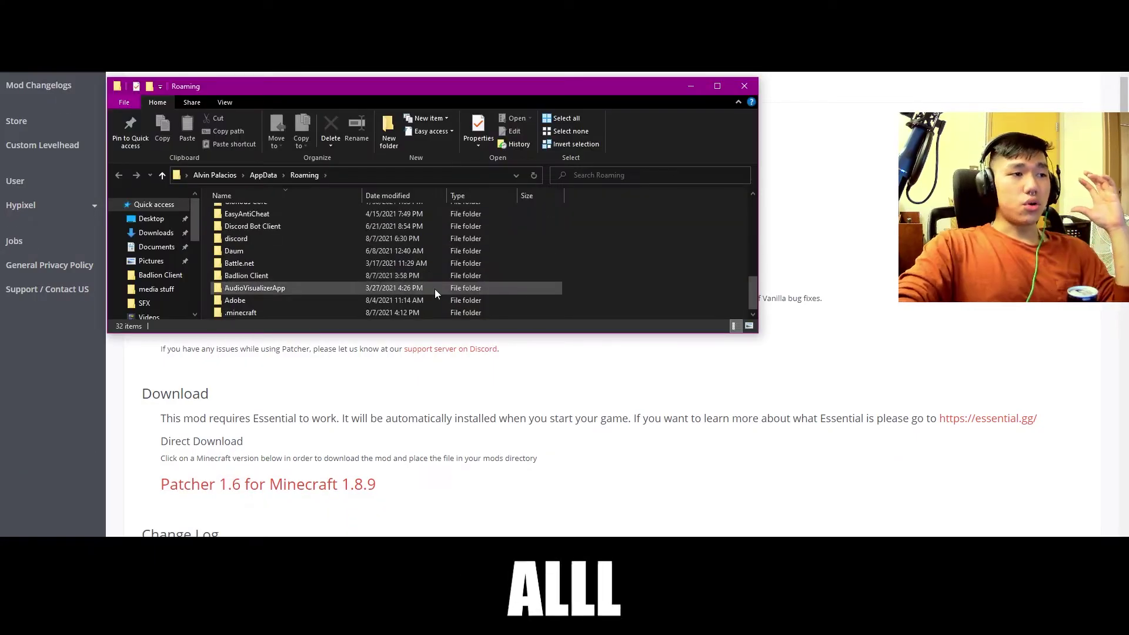
double_click(273, 313)
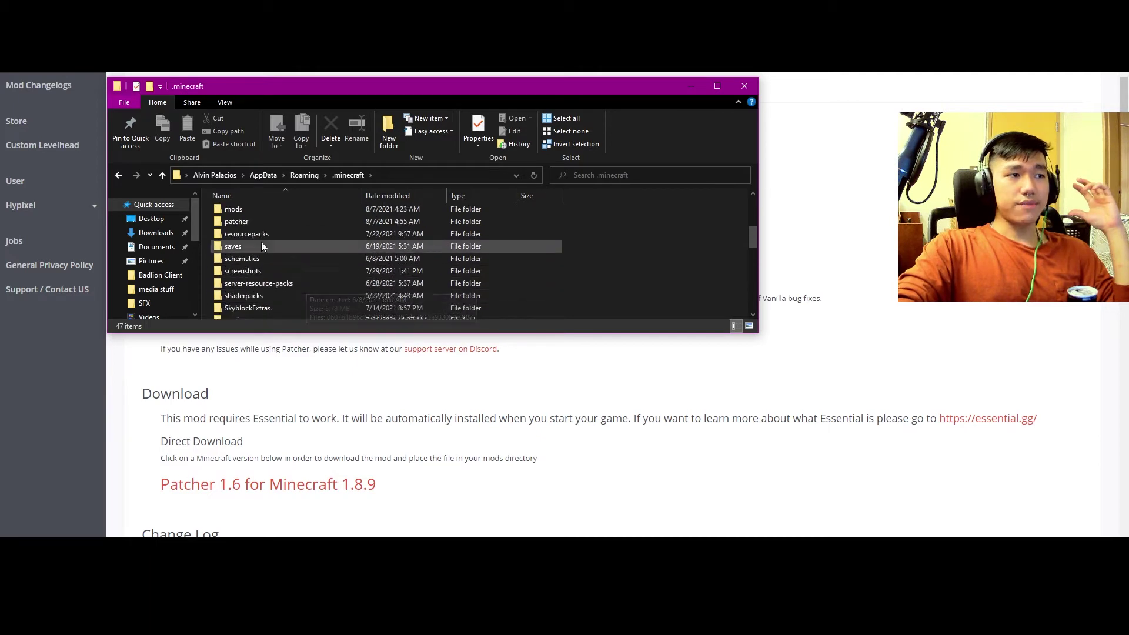
scroll(283, 297, "up", 1)
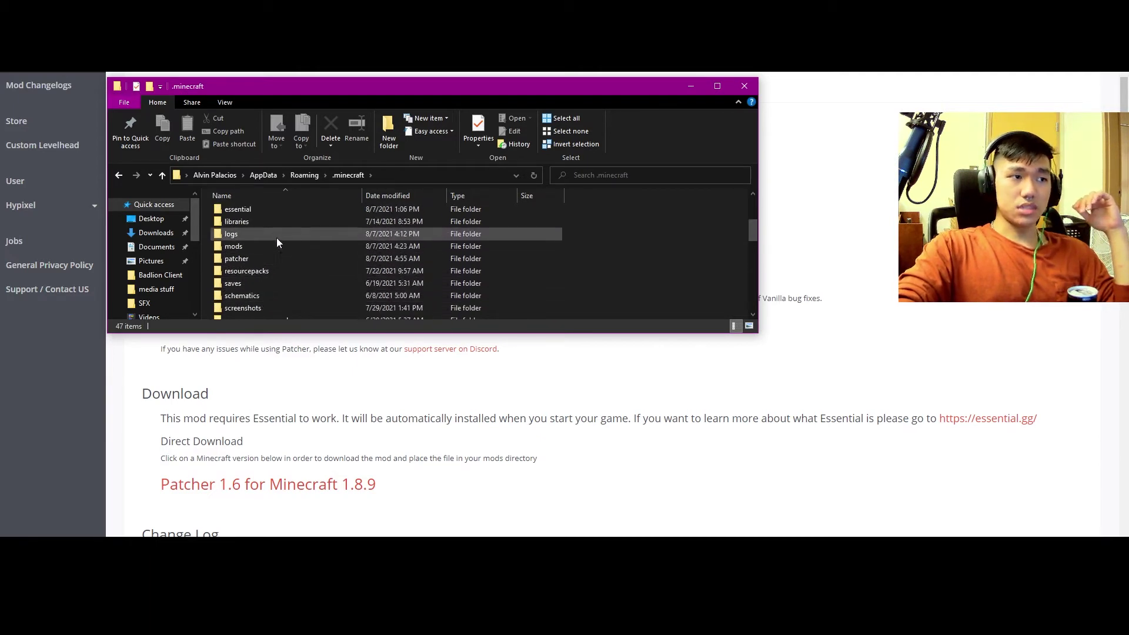
double_click(264, 248)
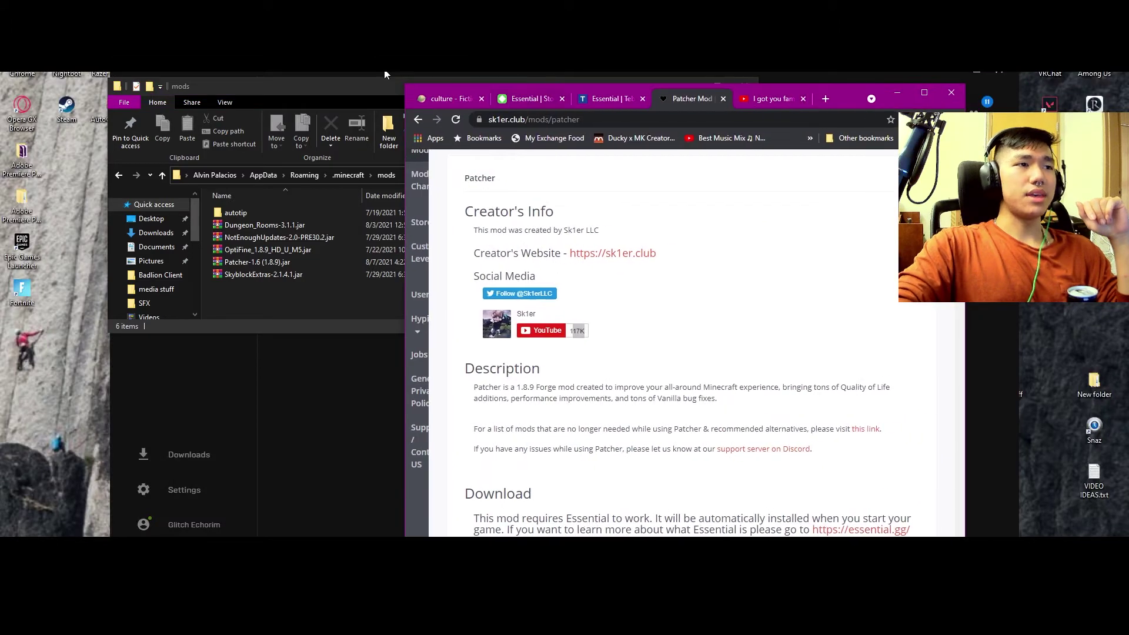
- Single out the Patcher-1.6 (1.8.9).jar file, then clear the selection
left_click(257, 201)
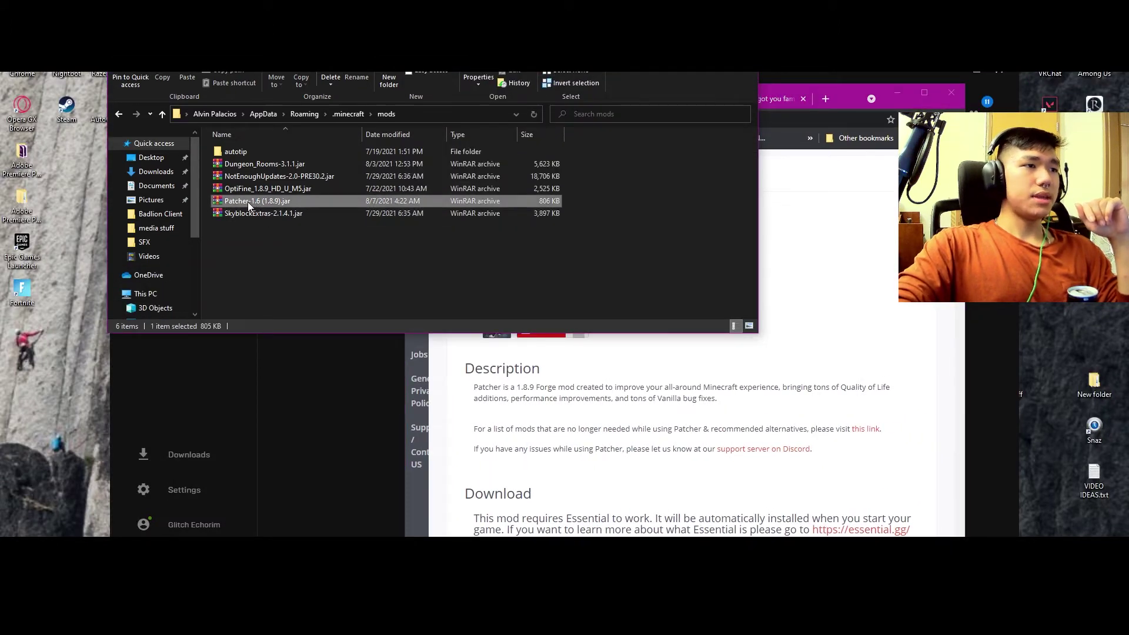
left_click(265, 270)
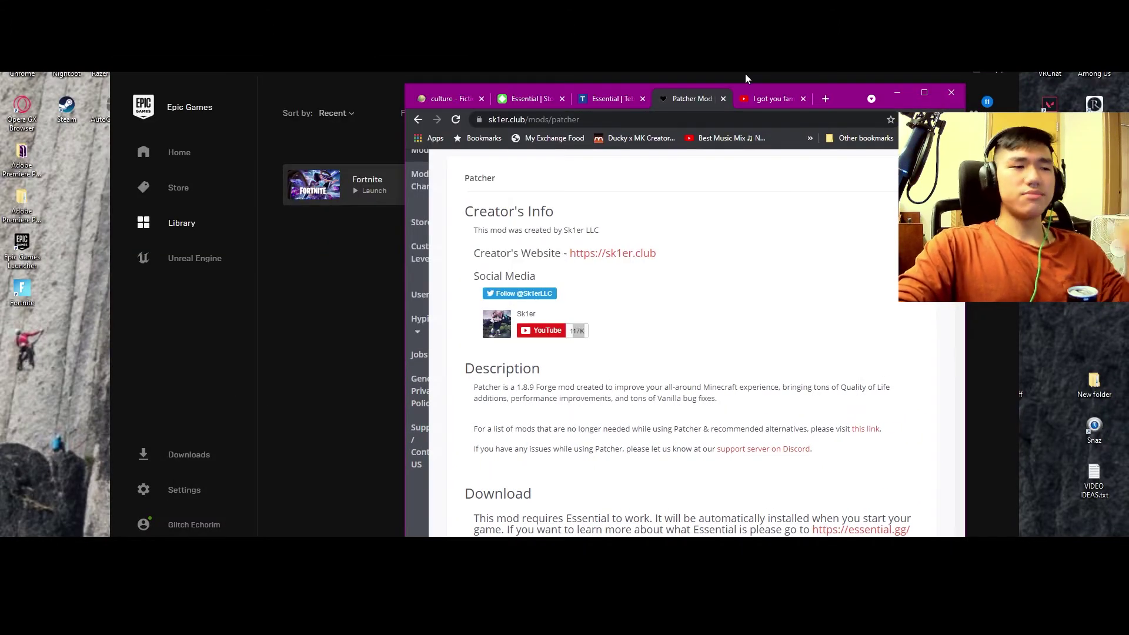